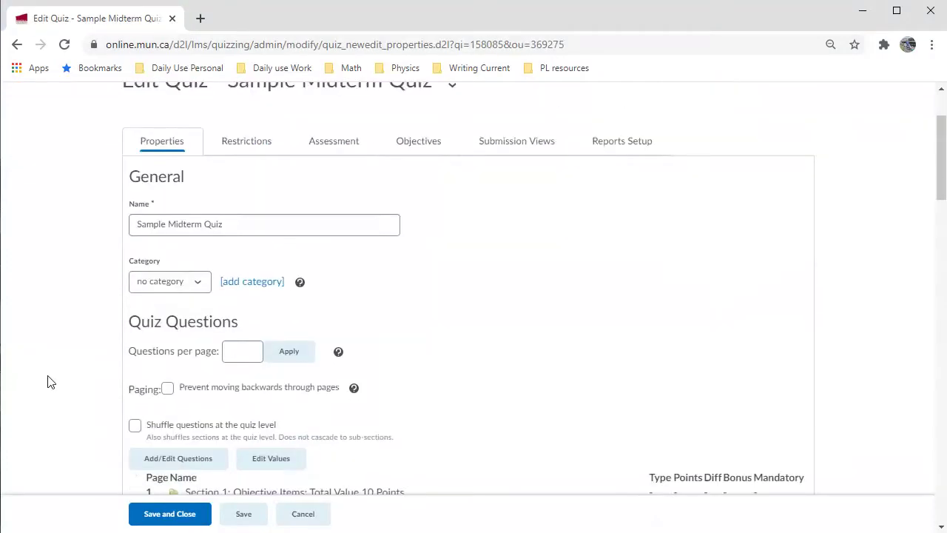
# Scroll through the quiz's 16 questions, totalling 30 points
pyautogui.scroll(-6, 49, 381)
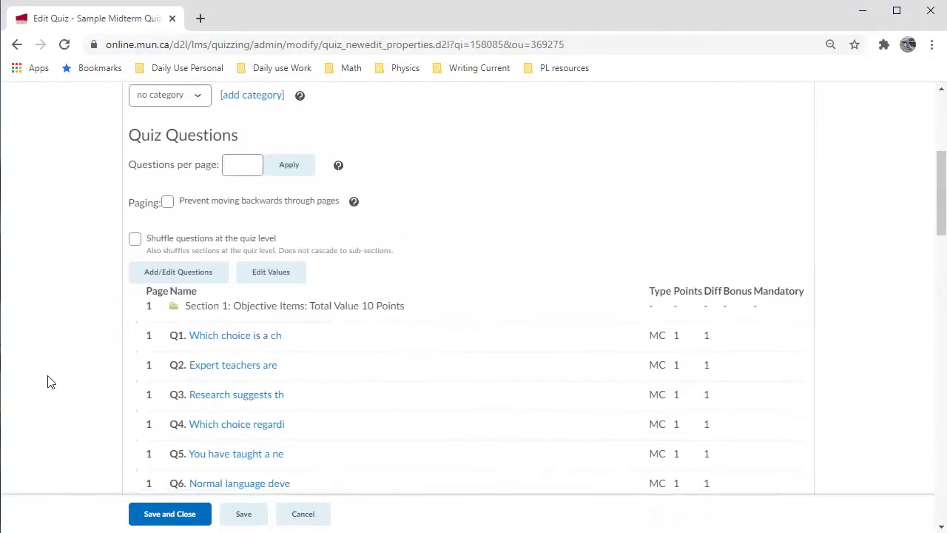
pyautogui.scroll(-1, 49, 380)
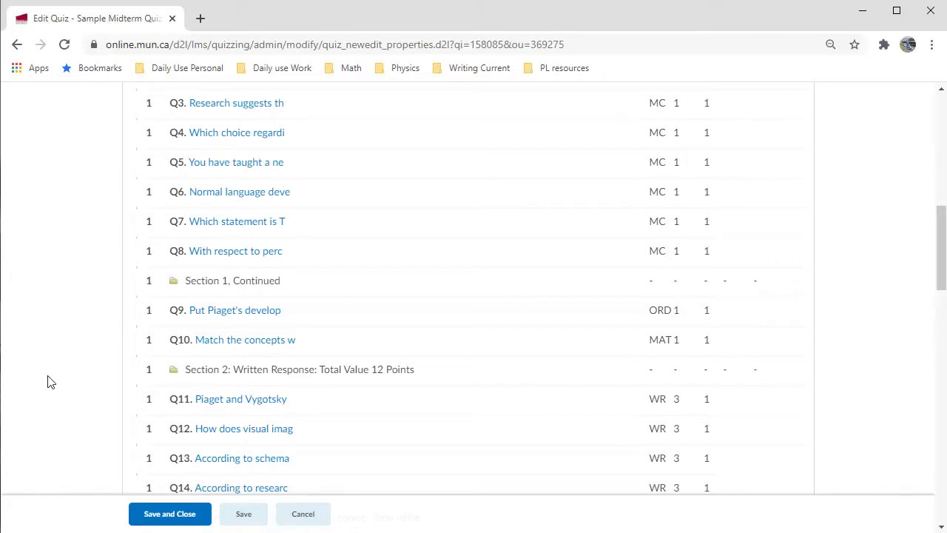
pyautogui.scroll(-3, 49, 380)
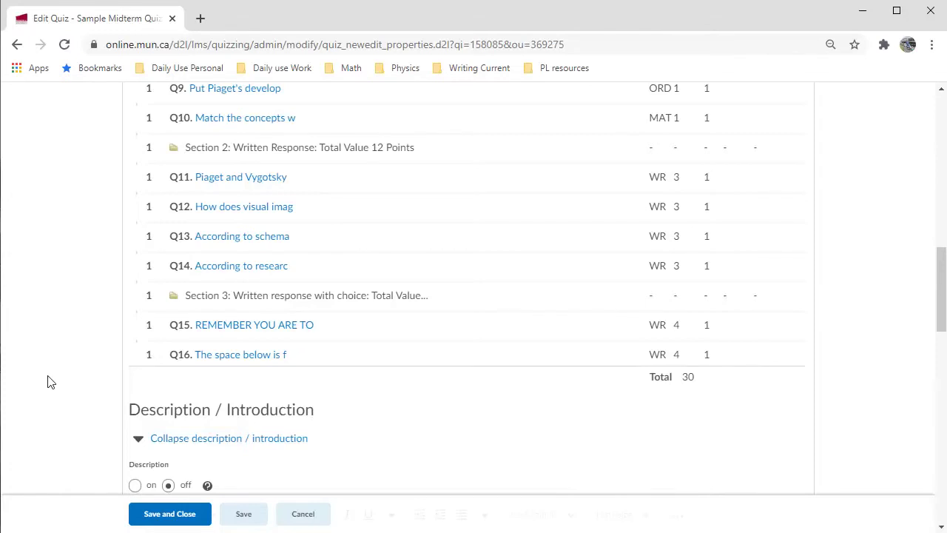
pyautogui.scroll(-3, 49, 382)
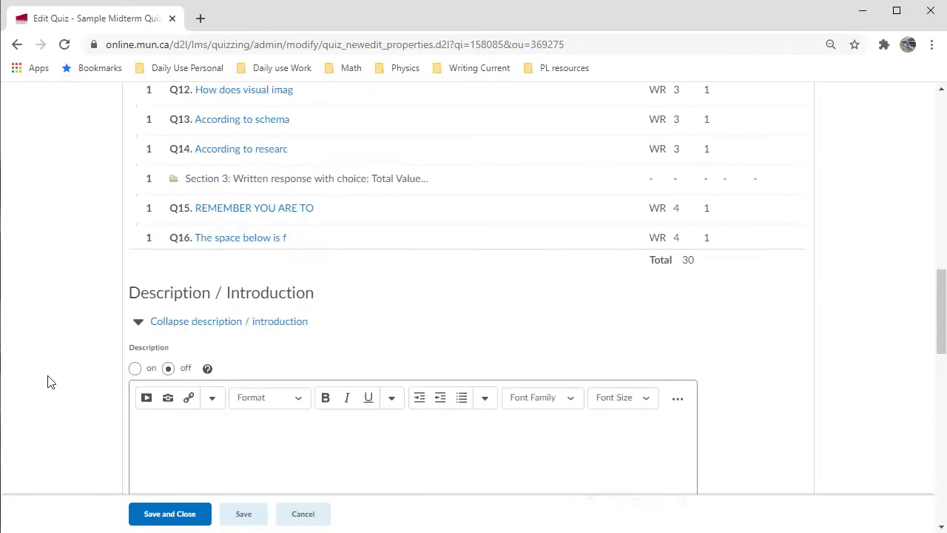
# Point out the empty description and introduction areas, then return to the top
pyautogui.click(188, 347)
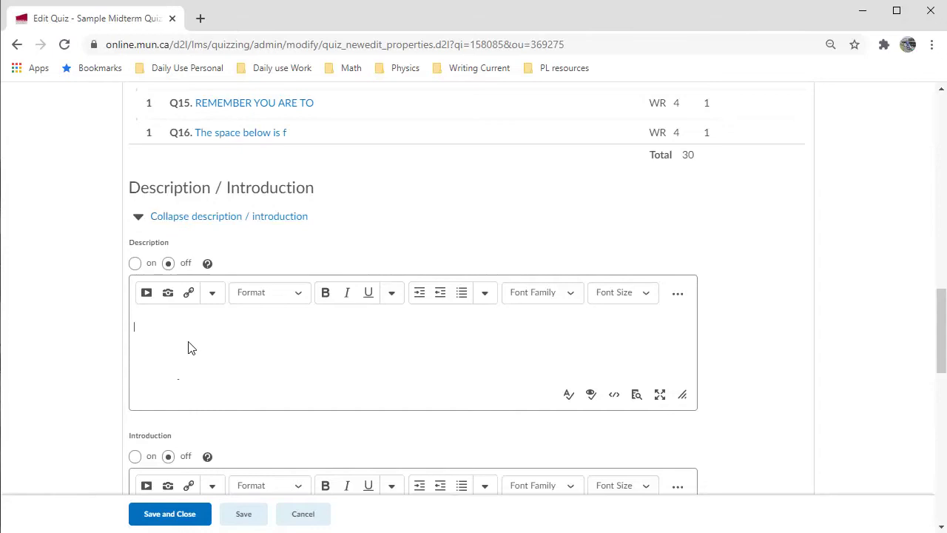
pyautogui.scroll(-3, 188, 348)
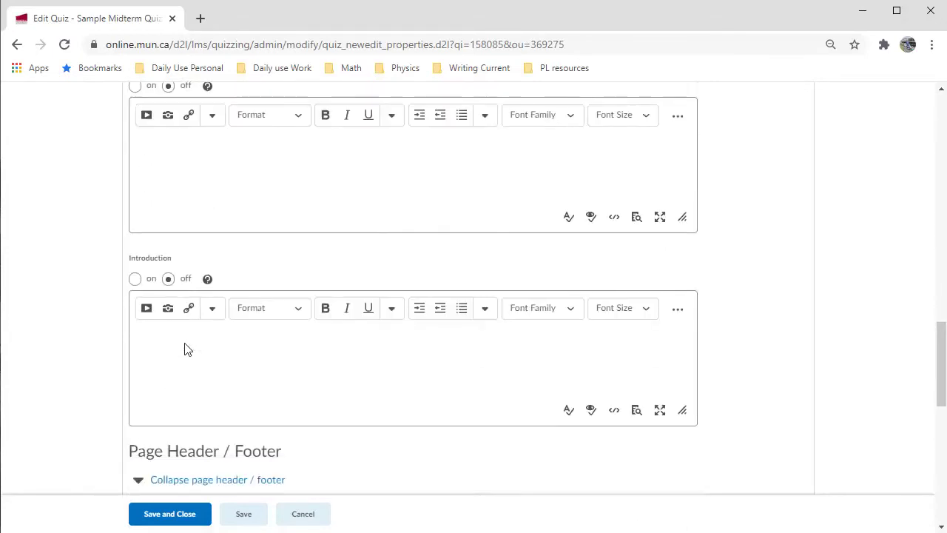
pyautogui.click(171, 313)
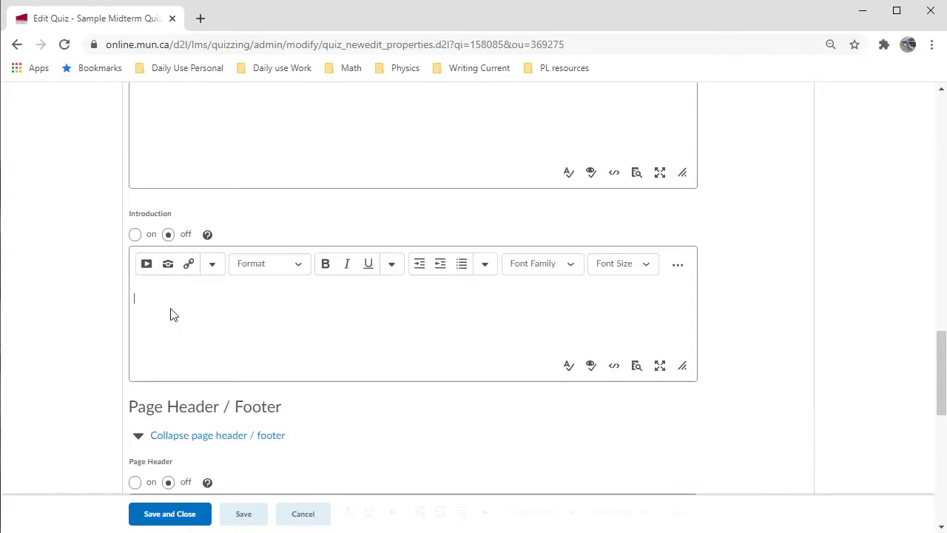
pyautogui.scroll(-3, 170, 316)
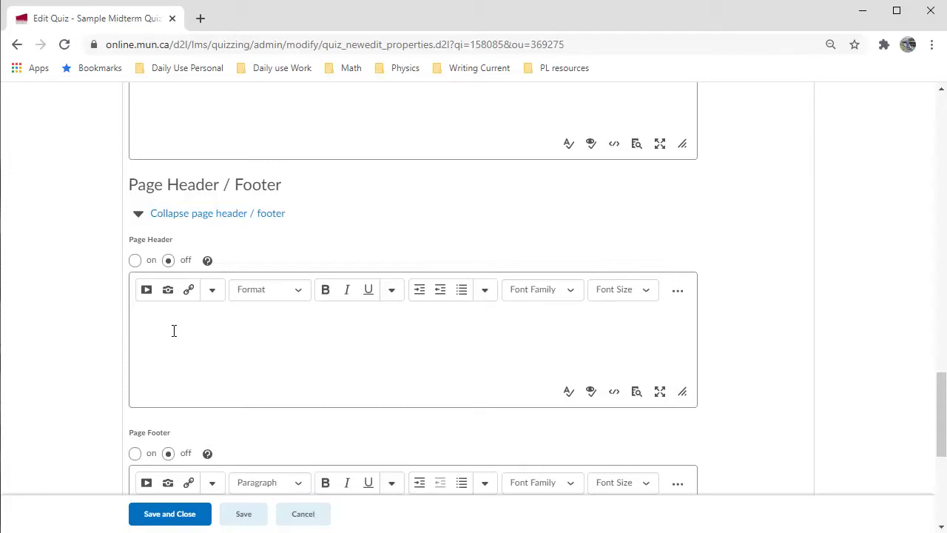
pyautogui.scroll(-3, 170, 330)
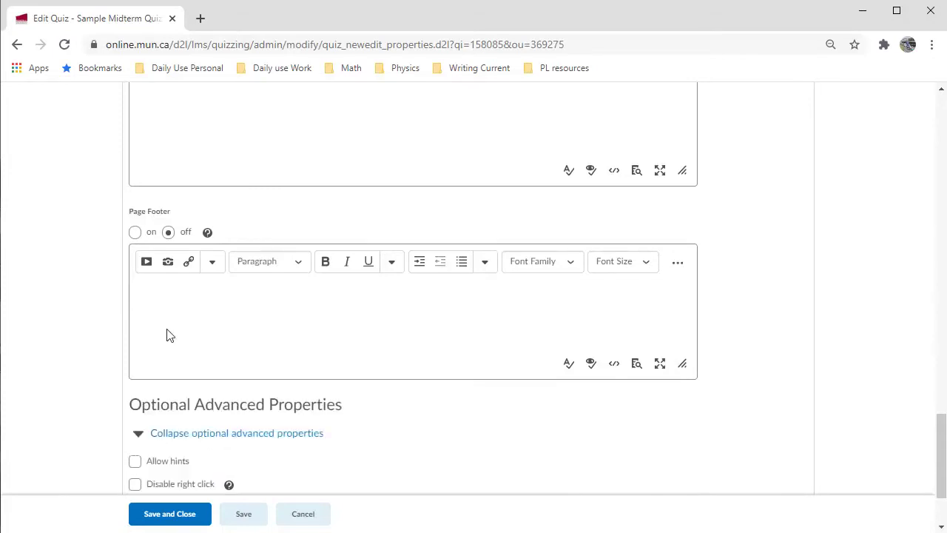
pyautogui.scroll(15, 167, 331)
pyautogui.scroll(10, 167, 331)
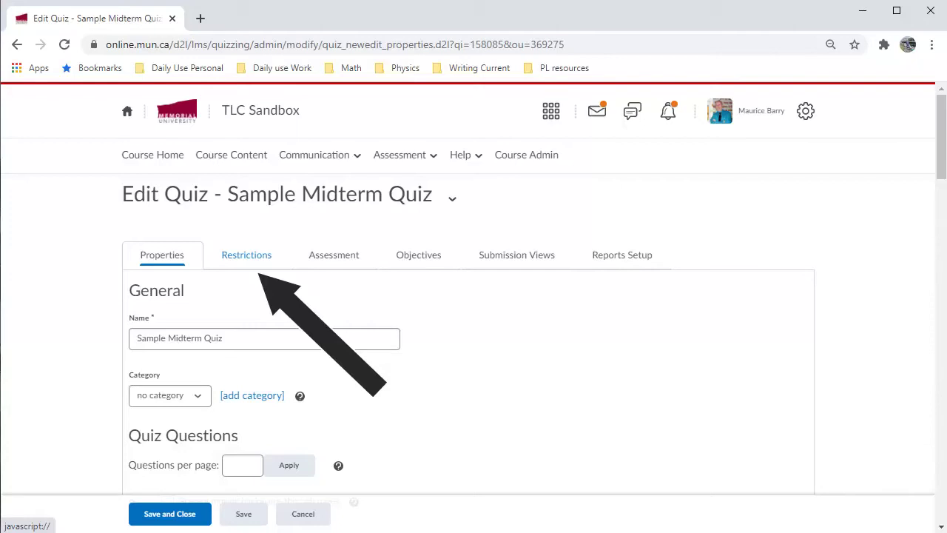
# On Restrictions, set the quiz start date to 11/17/2020 at 5:00 PM
pyautogui.click(247, 254)
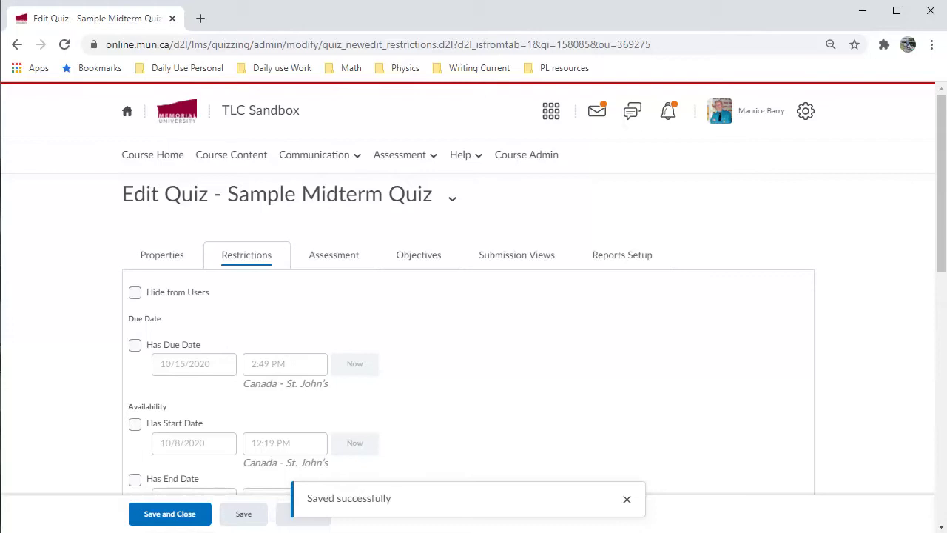
pyautogui.click(135, 423)
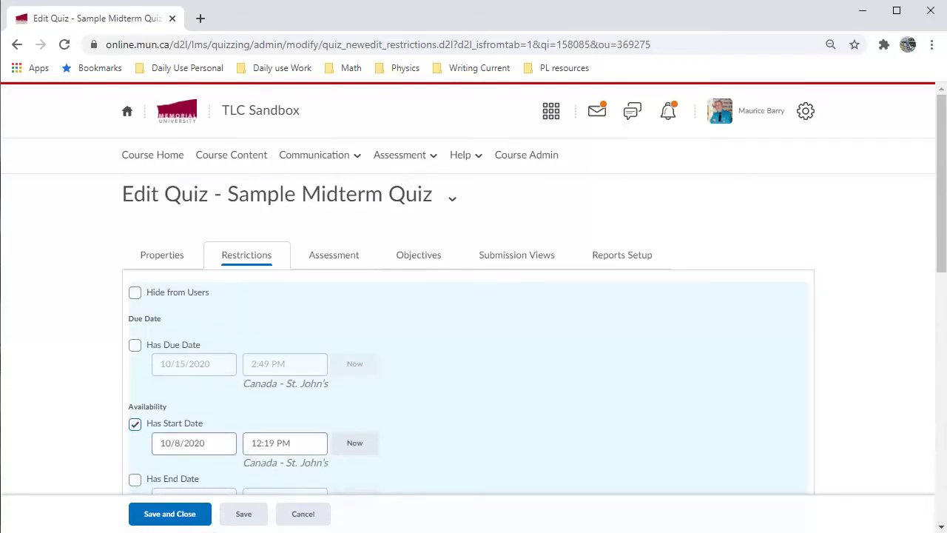
pyautogui.click(194, 442)
pyautogui.click(313, 258)
pyautogui.click(218, 362)
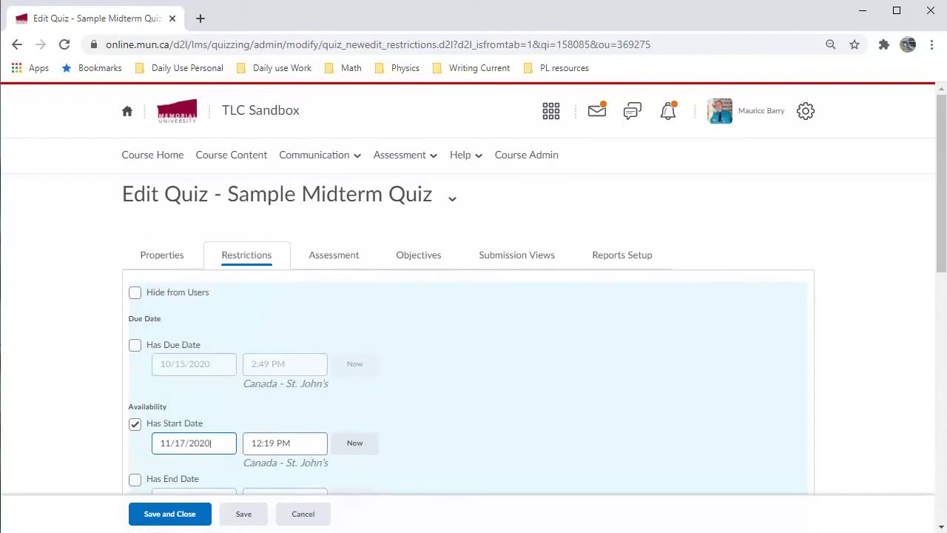
pyautogui.click(285, 442)
pyautogui.moveTo(328, 387); pyautogui.dragTo(328, 403)
pyautogui.click(267, 386)
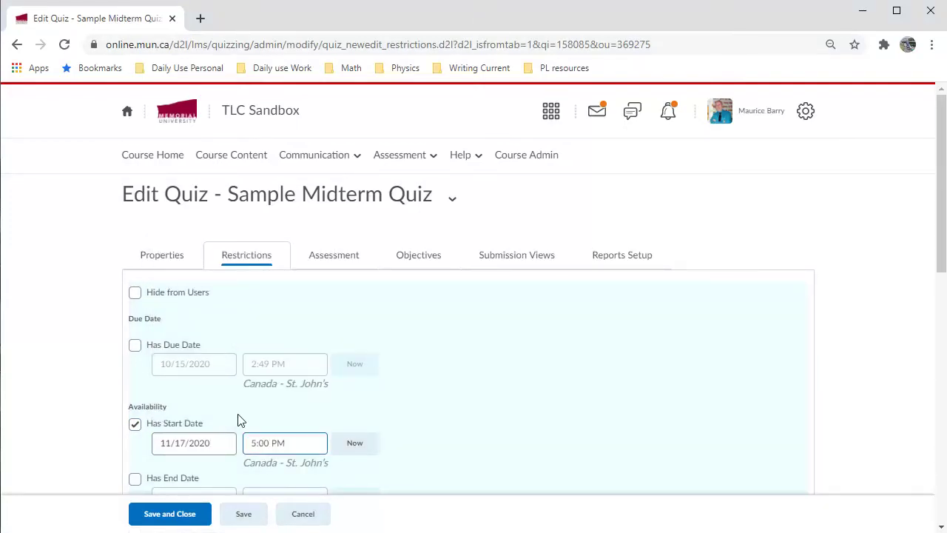
pyautogui.scroll(-1, 237, 420)
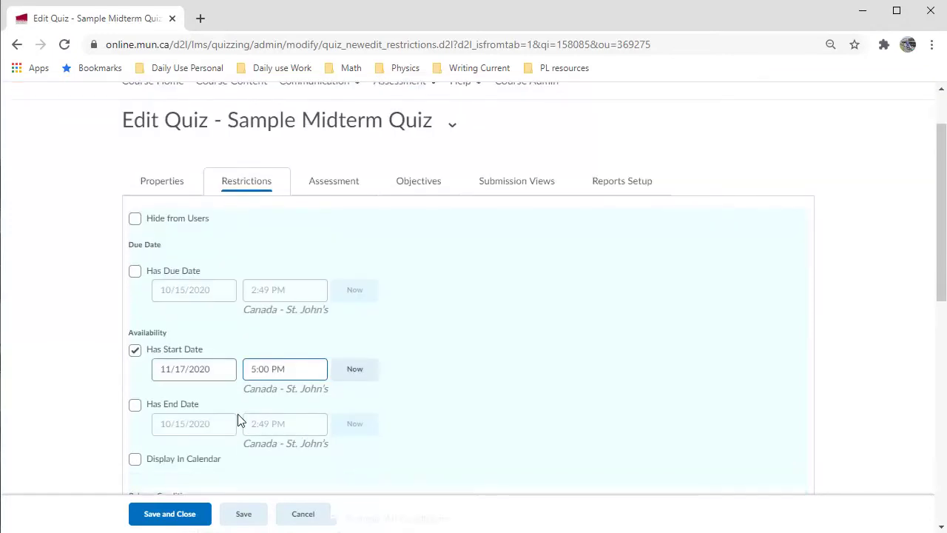
# Set the end date to 11/17/2020 at 9:00 PM and display the quiz in the calendar
pyautogui.click(135, 405)
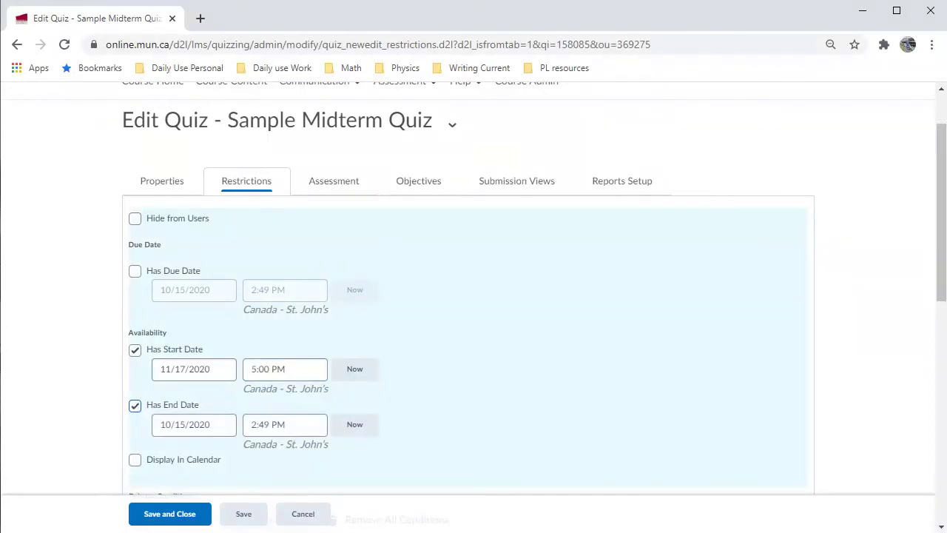
pyautogui.click(194, 424)
pyautogui.click(313, 241)
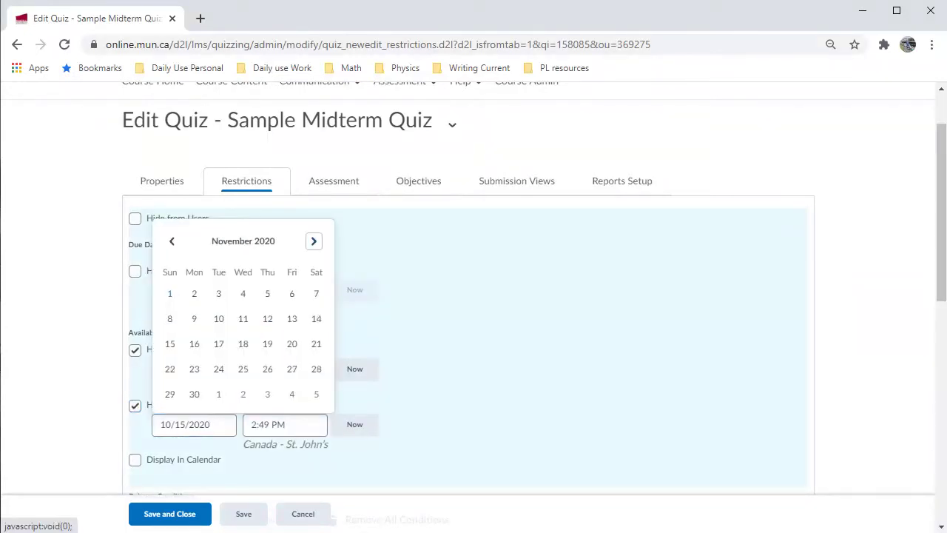
pyautogui.click(219, 343)
pyautogui.click(285, 424)
pyautogui.moveTo(326, 489); pyautogui.dragTo(324, 500)
pyautogui.click(267, 502)
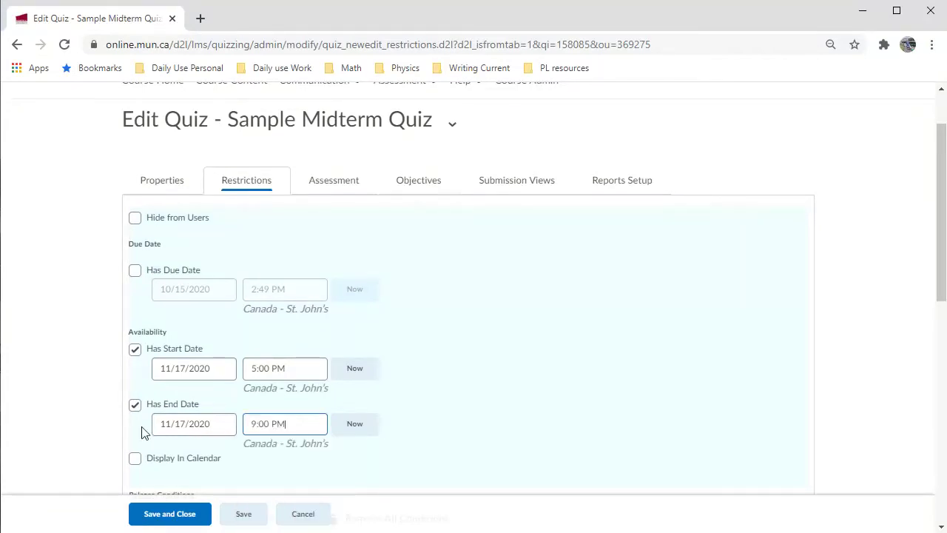
pyautogui.scroll(-1, 144, 432)
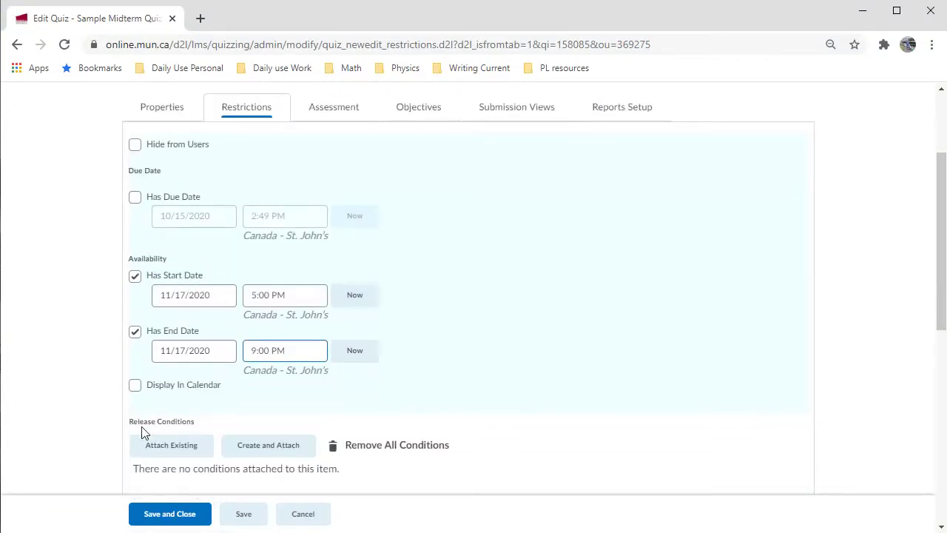
pyautogui.click(135, 384)
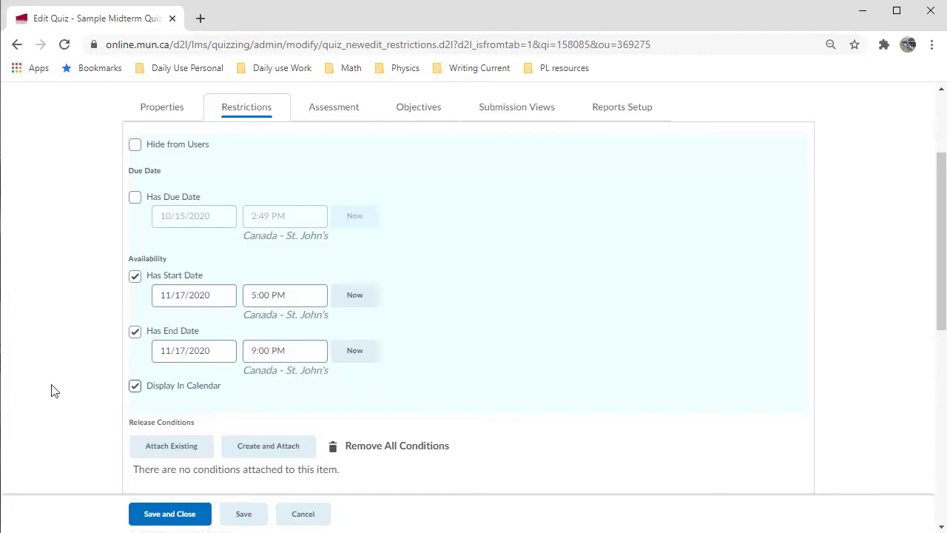
pyautogui.scroll(-1, 96, 387)
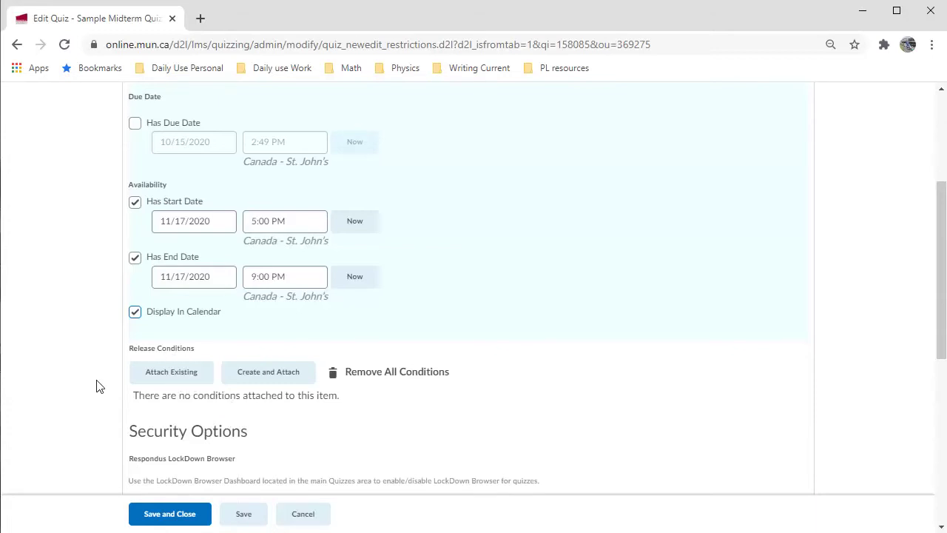
# Enforce the 120-minute time limit and lock further changes once the grace period ends
pyautogui.scroll(-4, 96, 387)
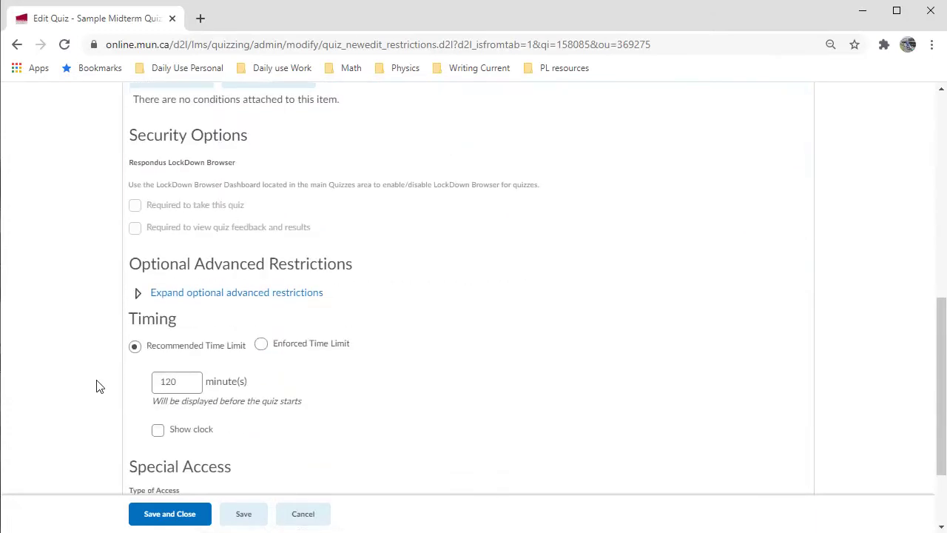
pyautogui.scroll(-2, 97, 387)
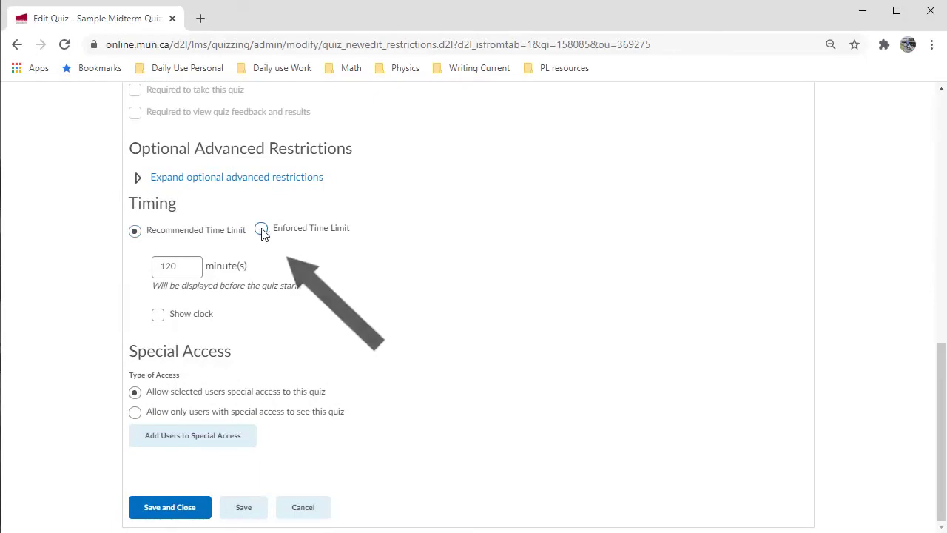
pyautogui.click(262, 230)
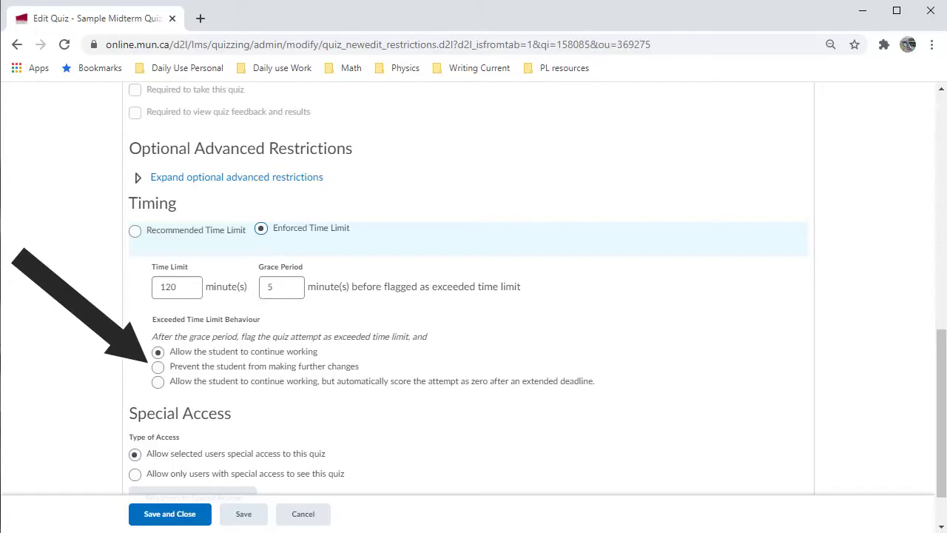
pyautogui.click(158, 366)
pyautogui.scroll(-1, 163, 374)
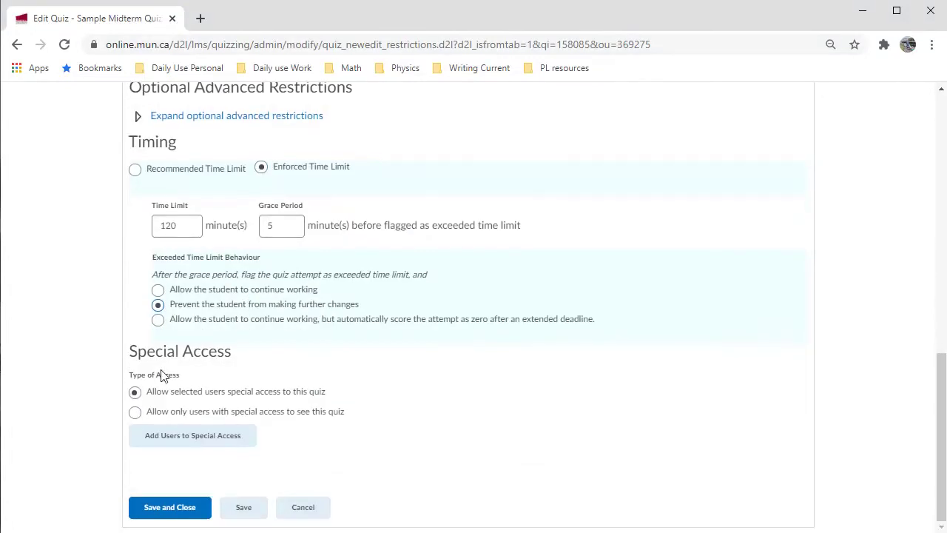
# Grant selected users special access with an extended 180-minute time limit
pyautogui.click(196, 437)
pyautogui.scroll(-1, 101, 408)
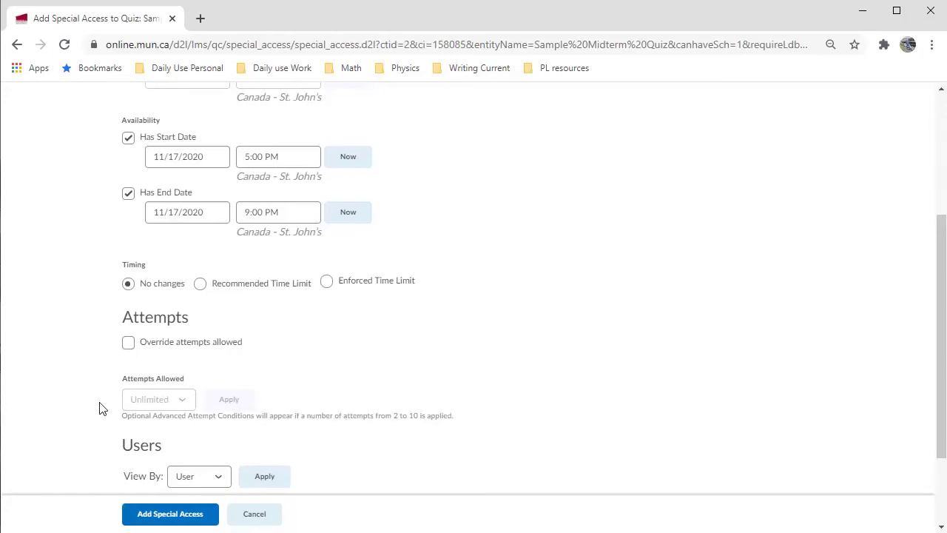
pyautogui.scroll(-2, 102, 408)
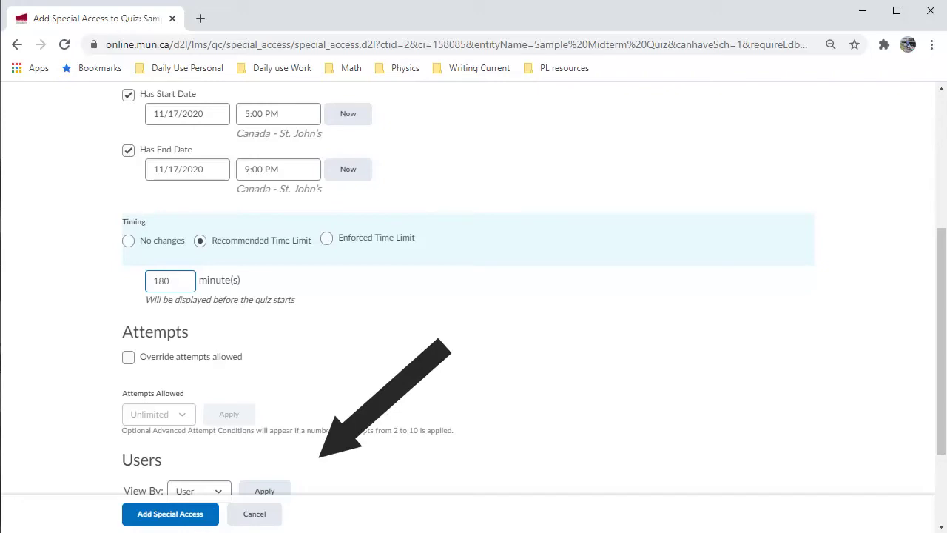
pyautogui.scroll(-1, 211, 474)
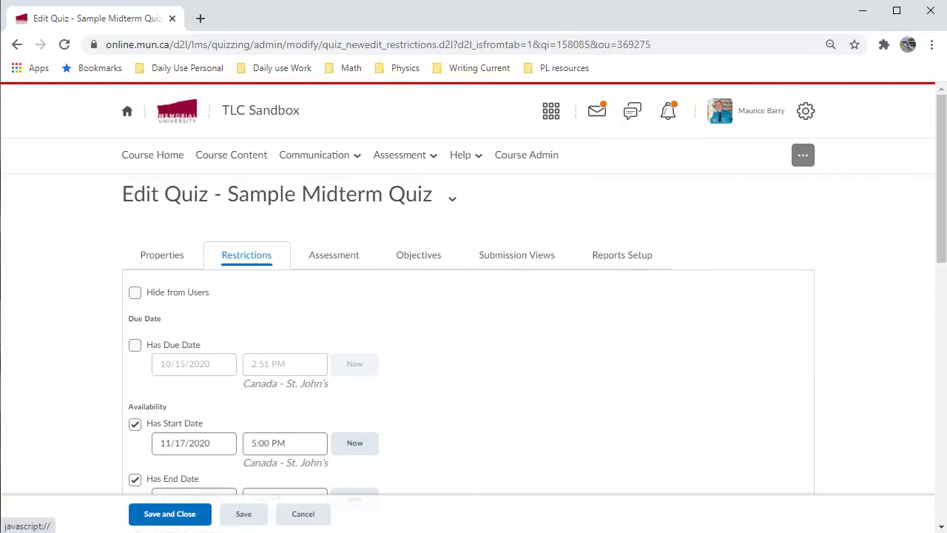
# On the Assessment tab, set Attempts Allowed to 1
pyautogui.click(333, 254)
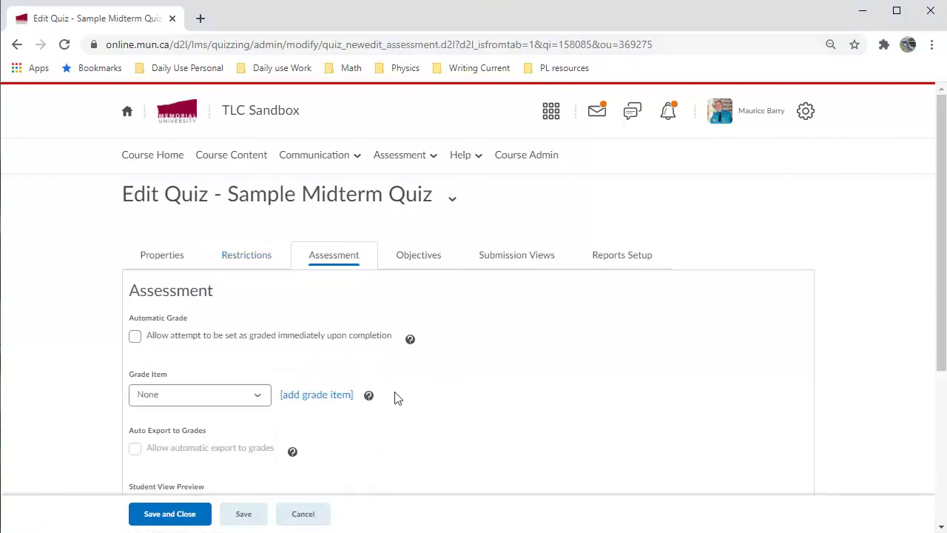
pyautogui.scroll(-1, 393, 395)
pyautogui.scroll(-1, 394, 398)
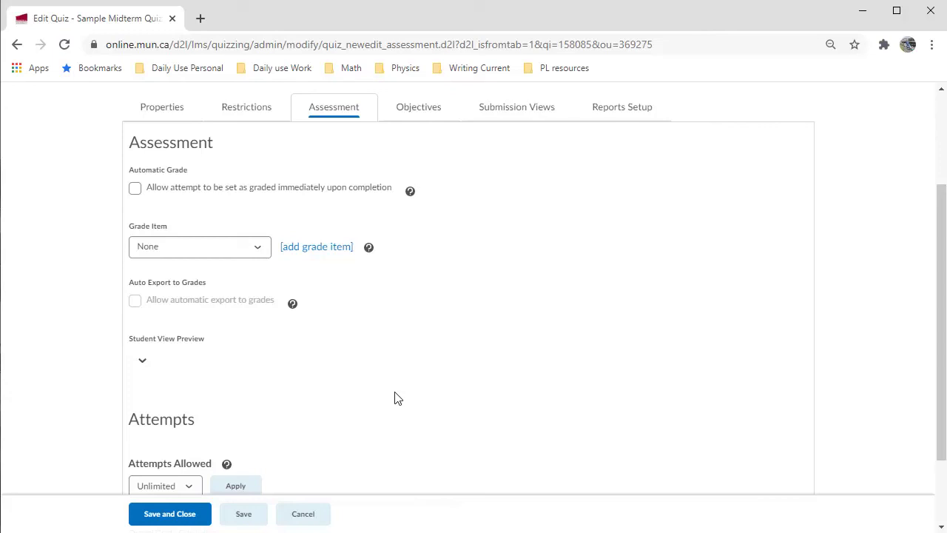
pyautogui.scroll(-1, 395, 398)
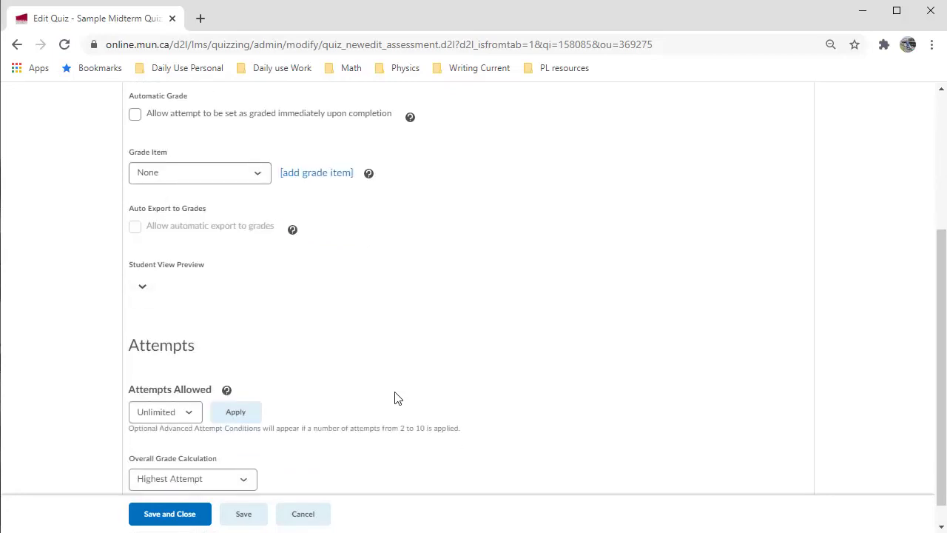
pyautogui.click(165, 412)
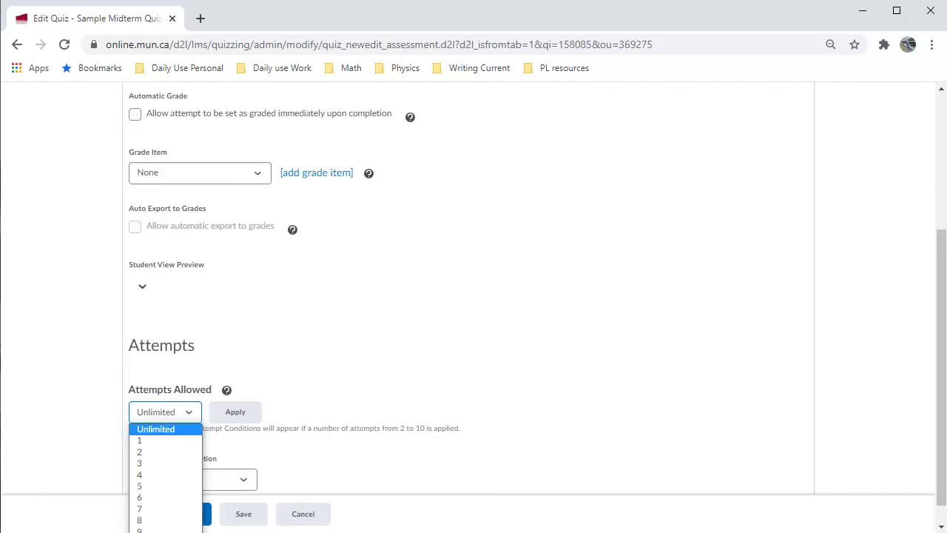
pyautogui.press('Down')
pyautogui.press('Return')
pyautogui.scroll(-1, 343, 469)
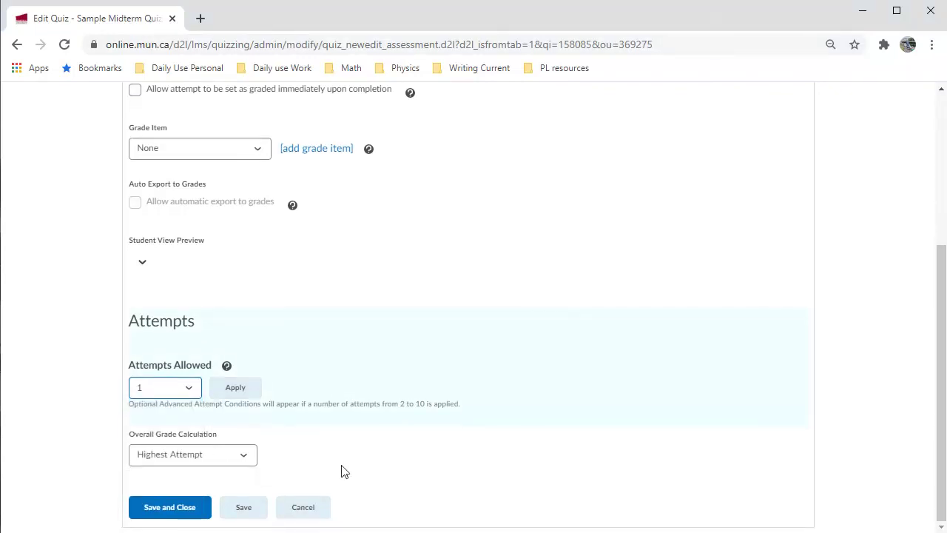